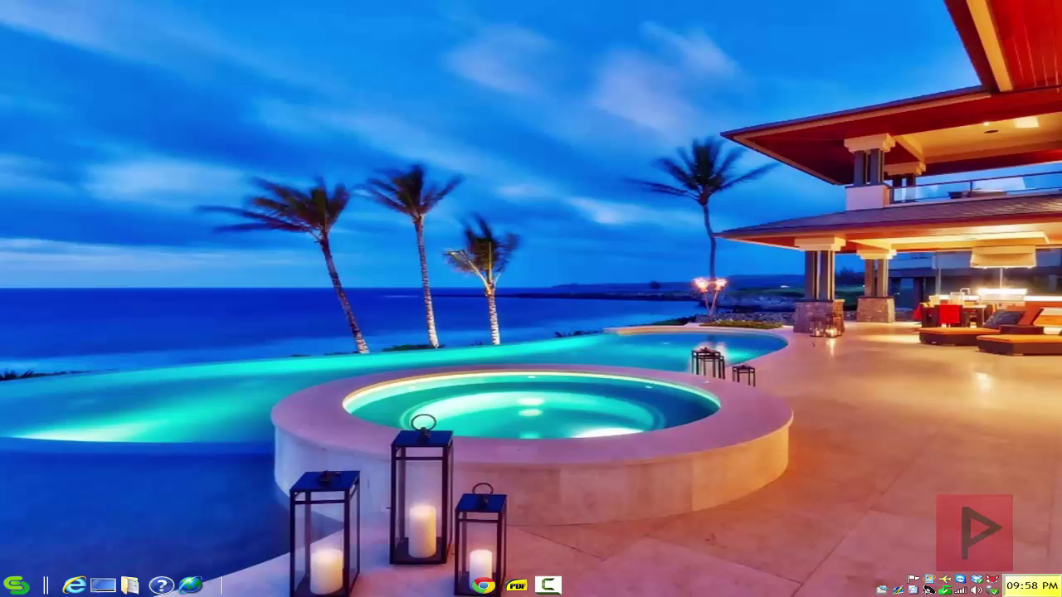
Step: Open the Download Center page of the DVDFab website in Chrome and look over the available Windows and Mac downloads
{"action": "left_click", "coordinate": [482, 585]}
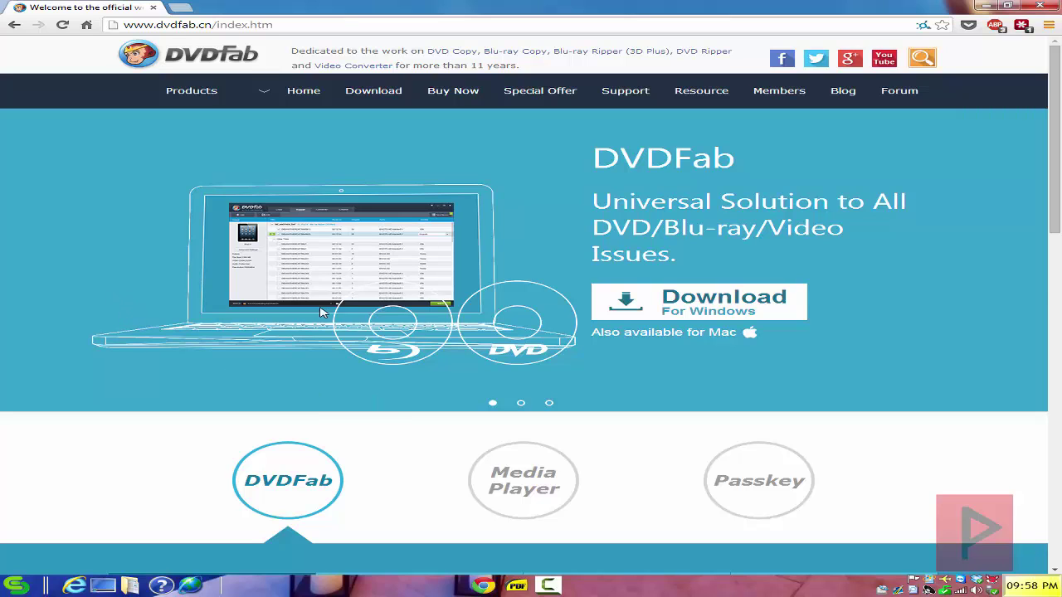
{"action": "left_click", "coordinate": [374, 95]}
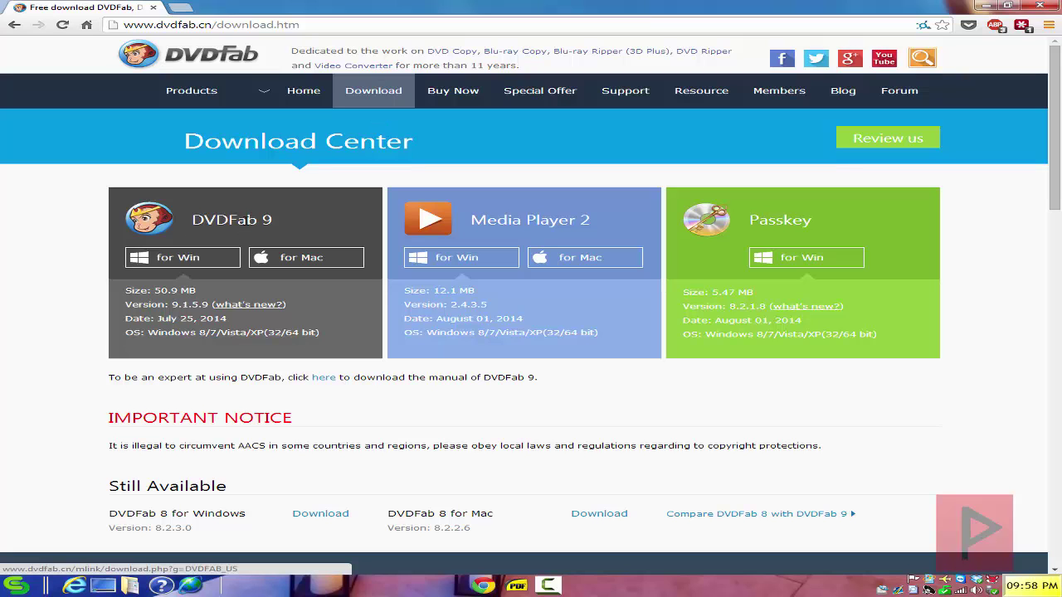
{"action": "scroll", "coordinate": [359, 337], "scroll_direction": "down", "scroll_amount": 1}
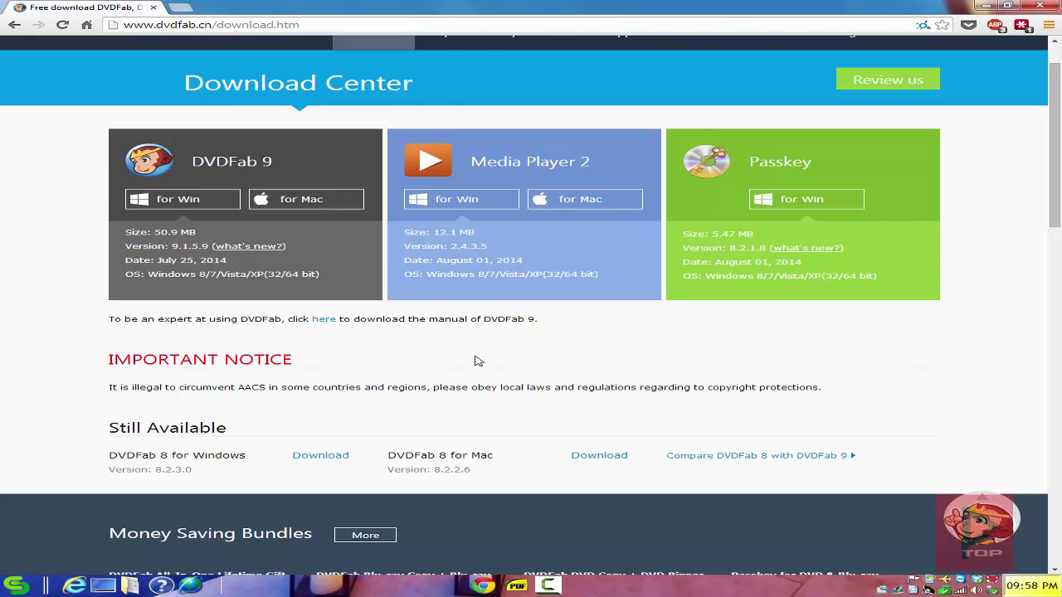
{"action": "scroll", "coordinate": [478, 361], "scroll_direction": "up", "scroll_amount": 1}
Step: Switch to SumatraPDF to skim the DVDFab 9 user guide through to its last page, and minimize the PDF and browser windows
{"action": "left_click", "coordinate": [518, 586]}
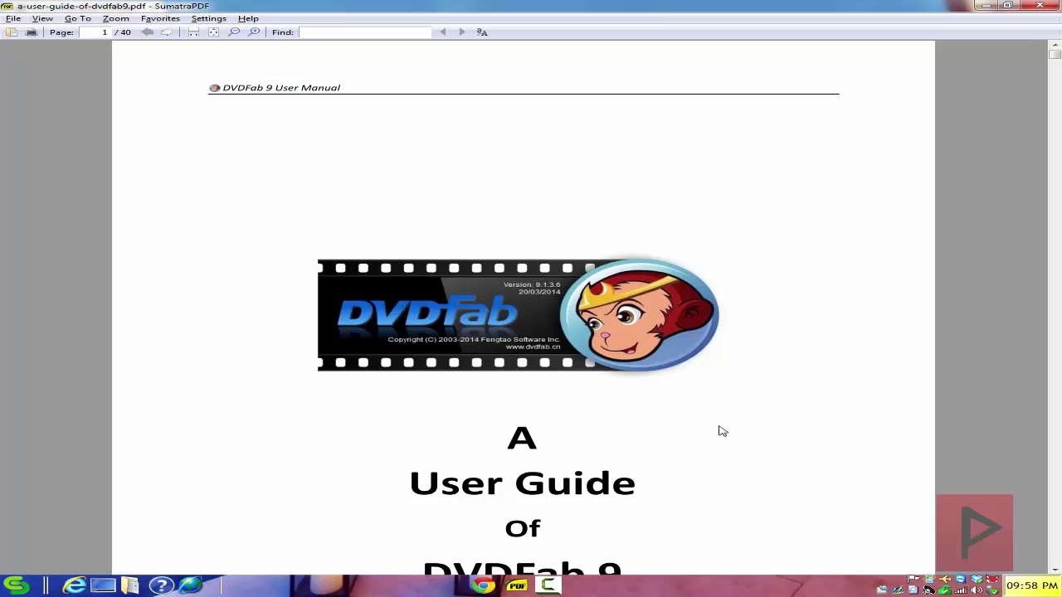
{"action": "scroll", "coordinate": [758, 441], "scroll_direction": "down", "scroll_amount": 20}
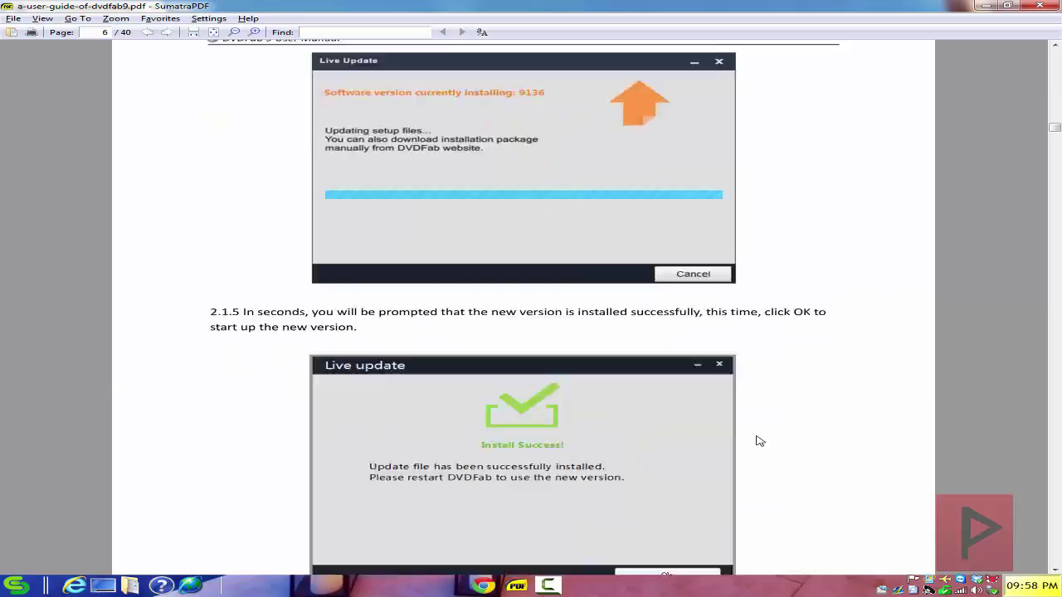
{"action": "scroll", "coordinate": [759, 440], "scroll_direction": "down", "scroll_amount": 20}
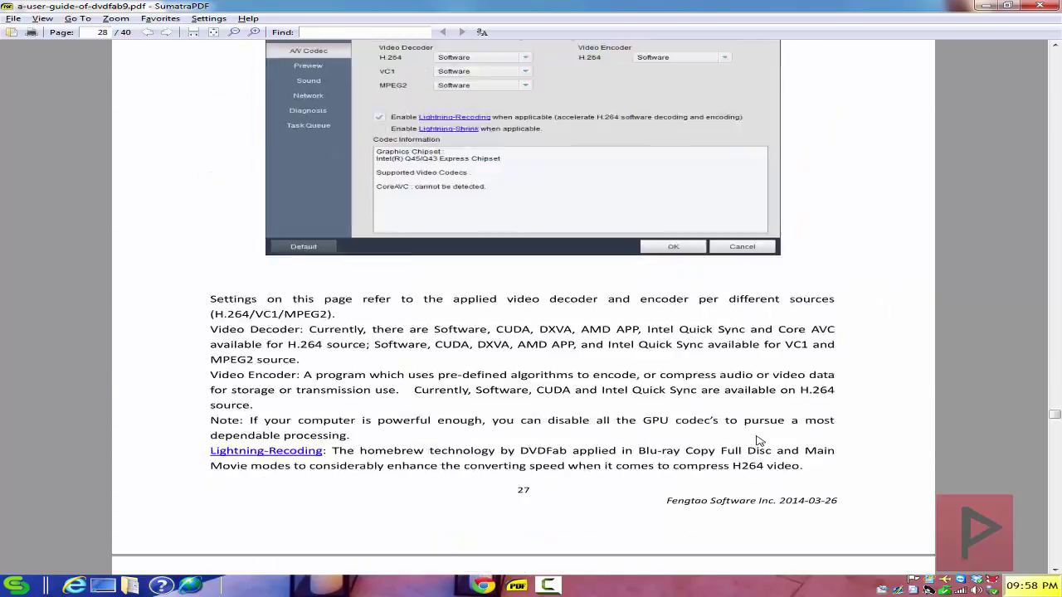
{"action": "scroll", "coordinate": [758, 440], "scroll_direction": "down", "scroll_amount": 20}
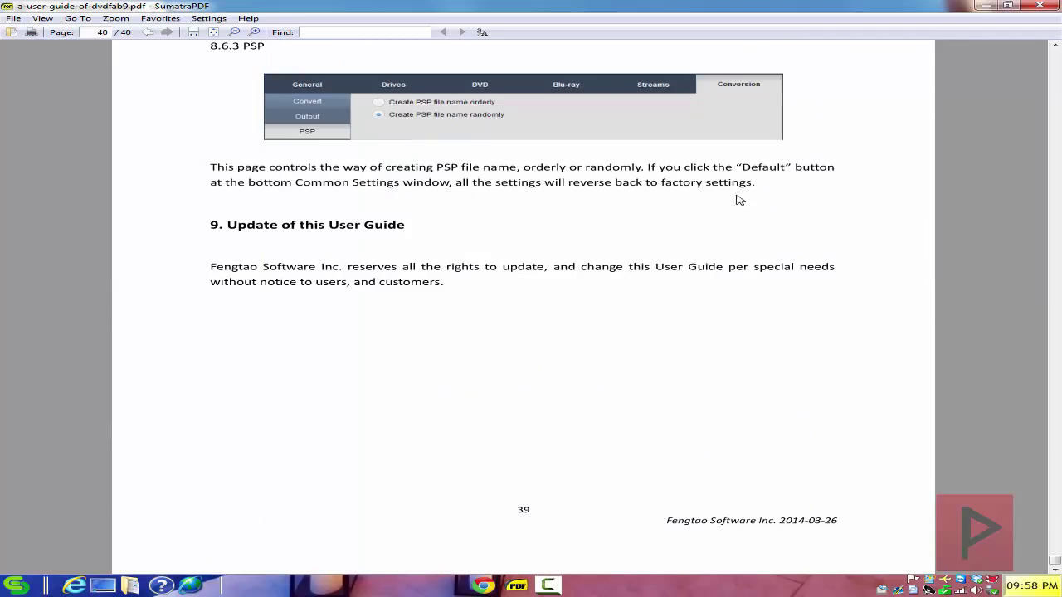
{"action": "left_click", "coordinate": [987, 5]}
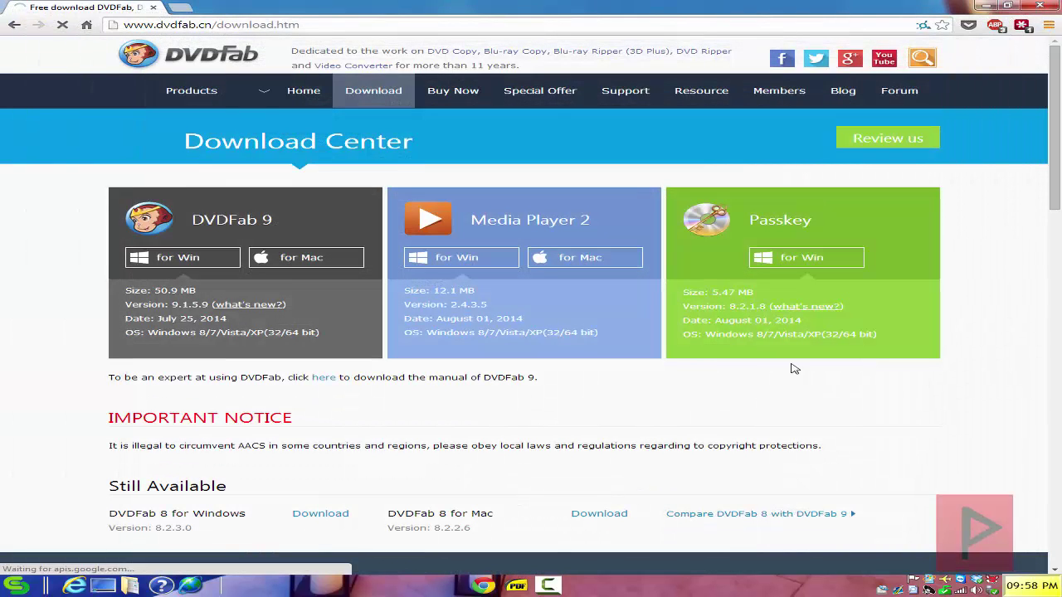
{"action": "left_click", "coordinate": [986, 5]}
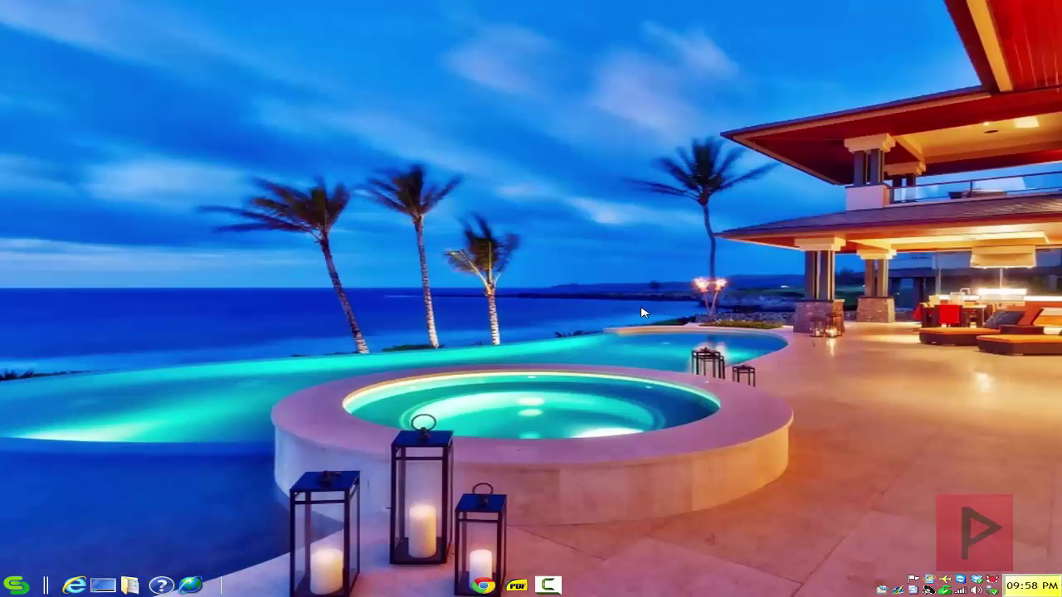
Step: Launch DVDFab and review the available copy modes for the Total Recall disc without changing the mode
{"action": "key", "text": "alt+space"}
{"action": "key", "text": "Return"}
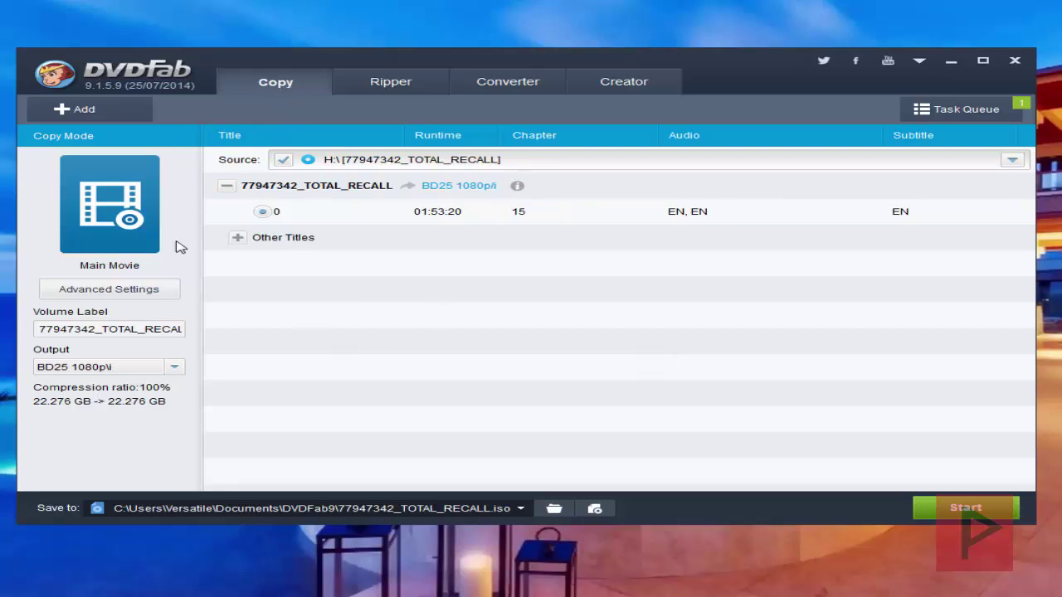
{"action": "left_click", "coordinate": [120, 235]}
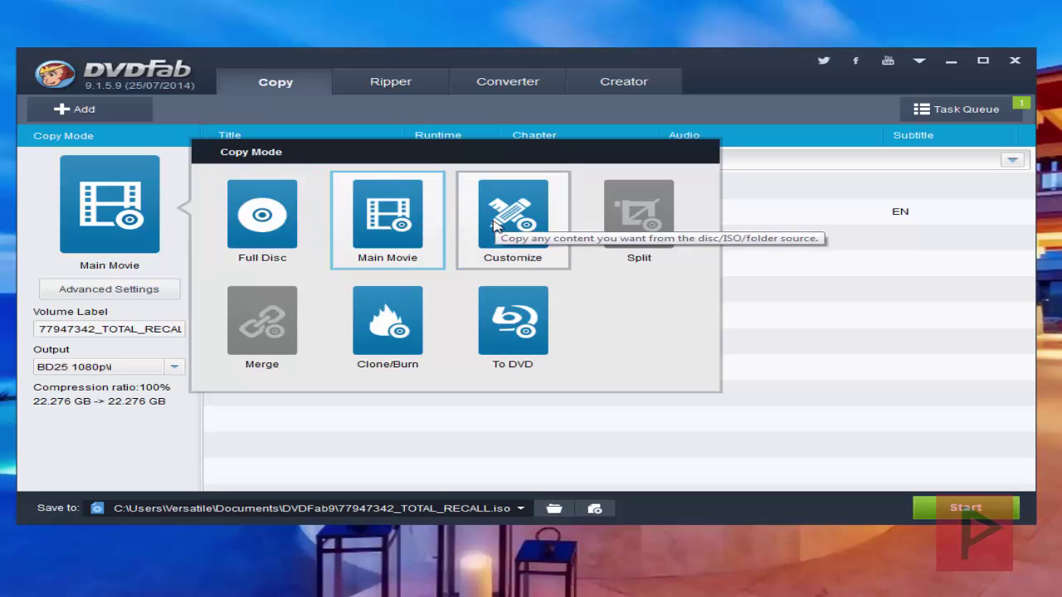
{"action": "left_click", "coordinate": [477, 438]}
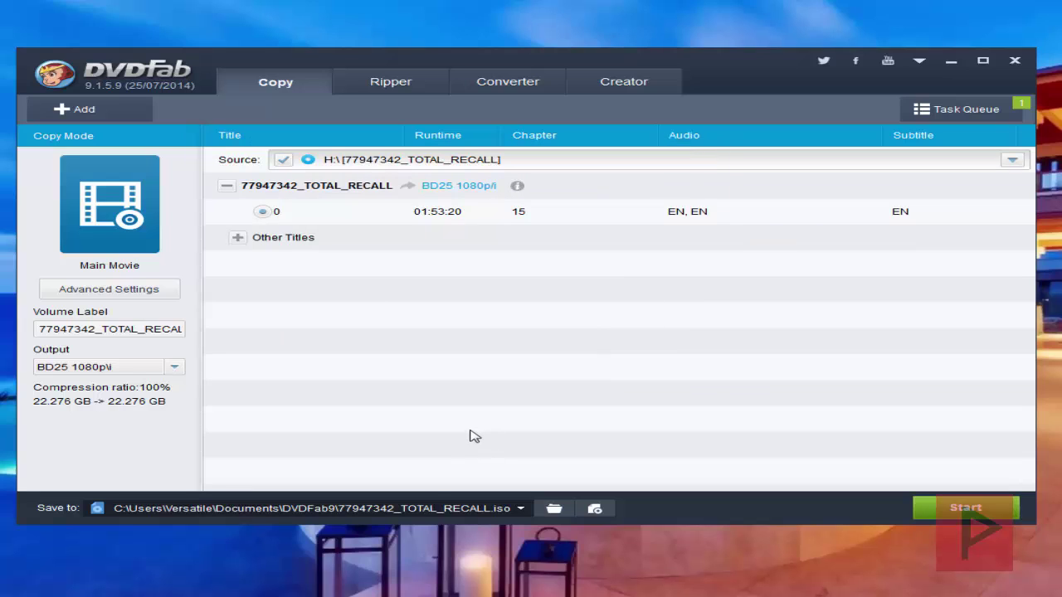
Step: View the Ripper module and its output profile choices for the Total Recall title
{"action": "left_click", "coordinate": [396, 92]}
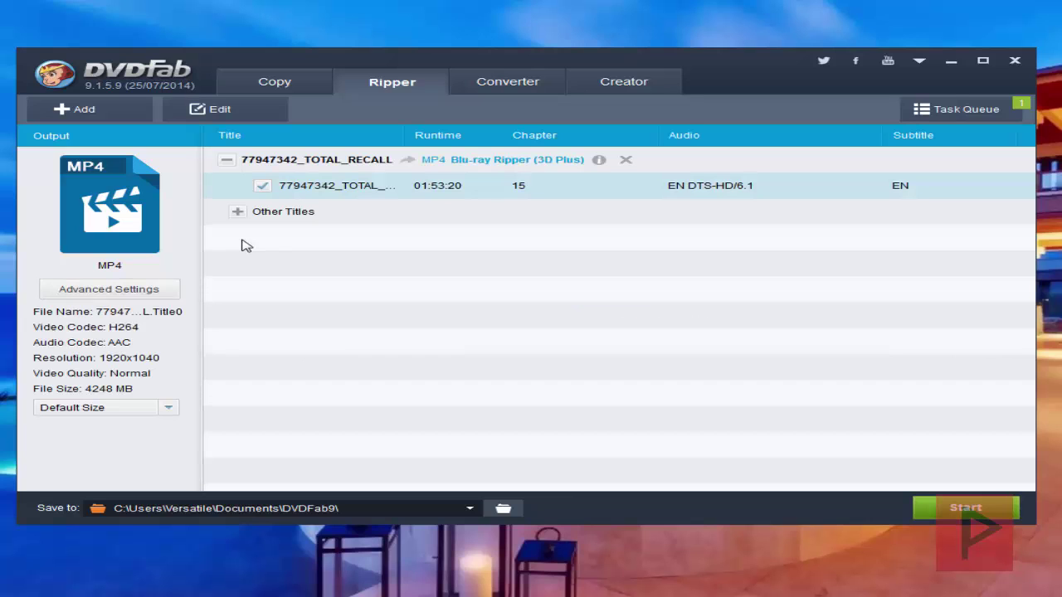
{"action": "left_click", "coordinate": [133, 220]}
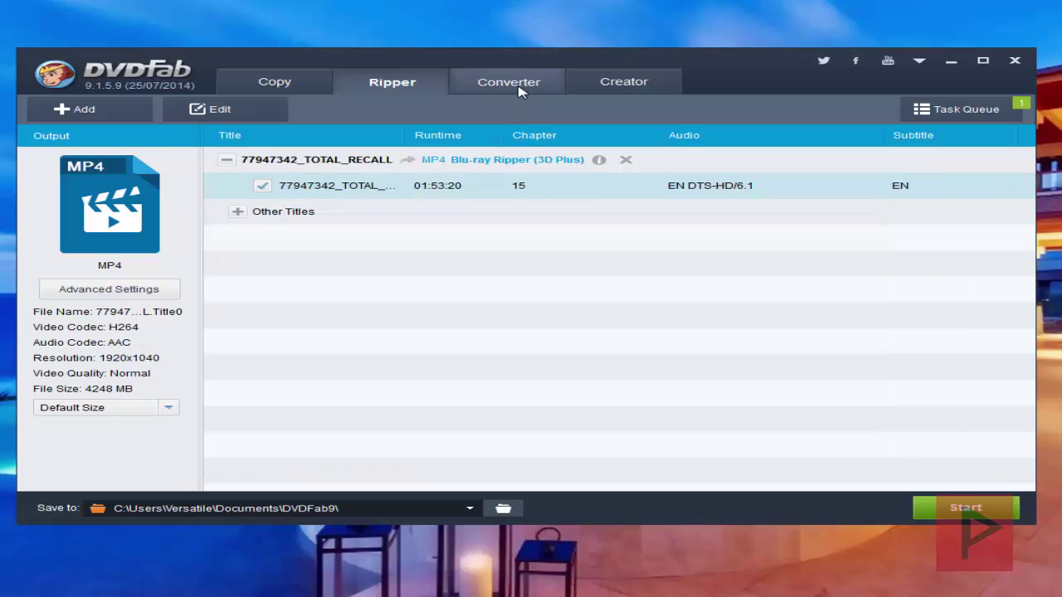
Step: Load the Wildlife sample video into the Converter and set its output format to MKV
{"action": "left_click", "coordinate": [520, 88]}
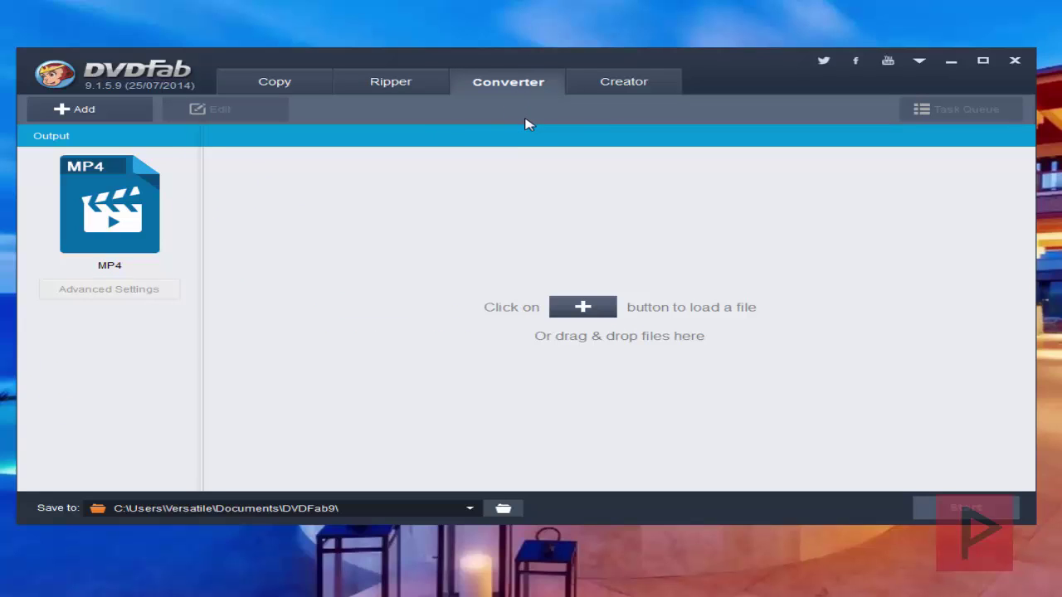
{"action": "left_click", "coordinate": [585, 307]}
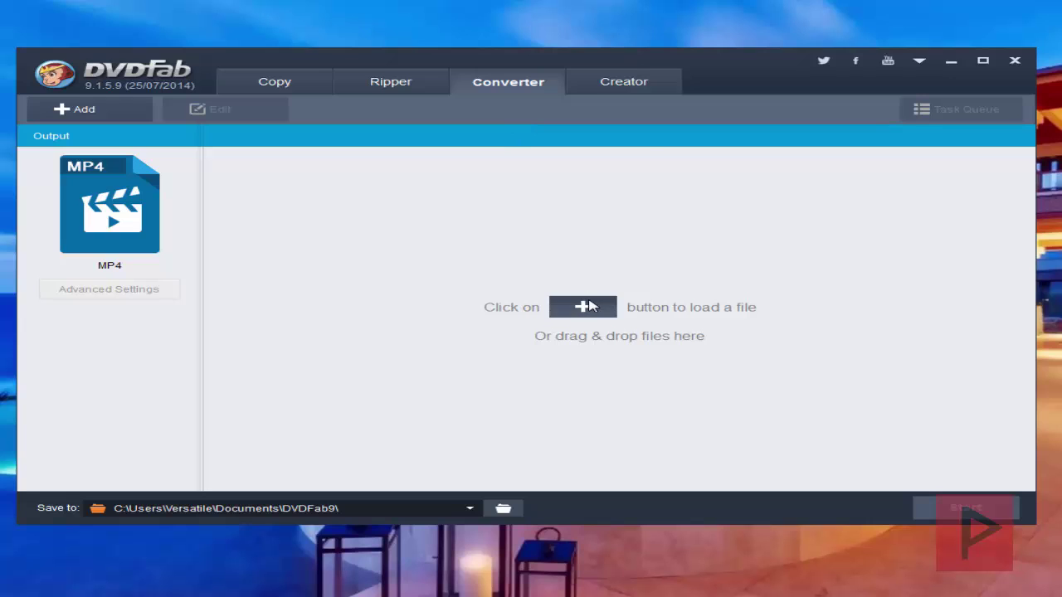
{"action": "left_click", "coordinate": [256, 147]}
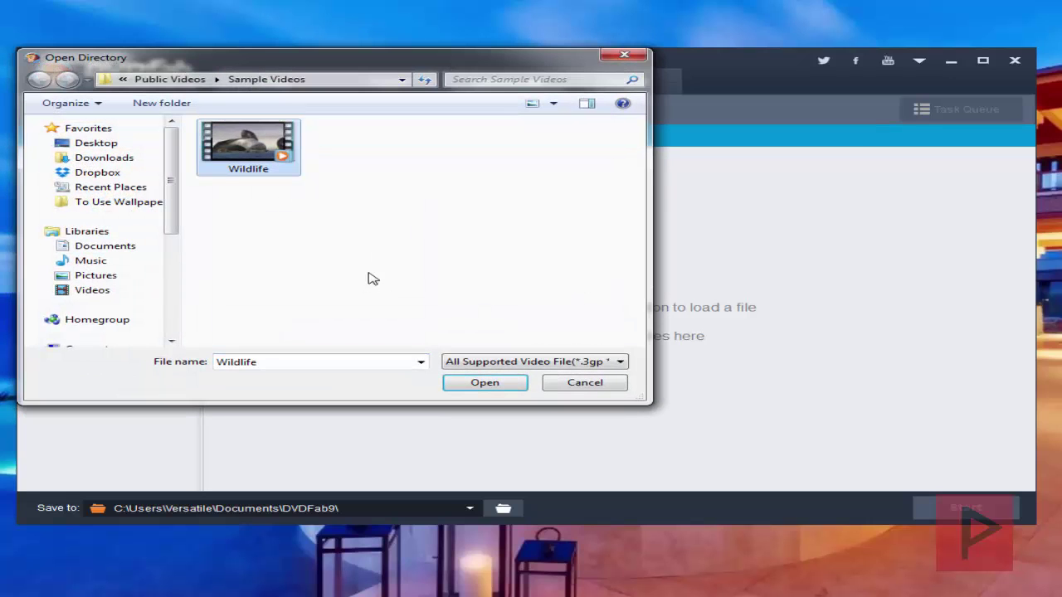
{"action": "left_click", "coordinate": [484, 383]}
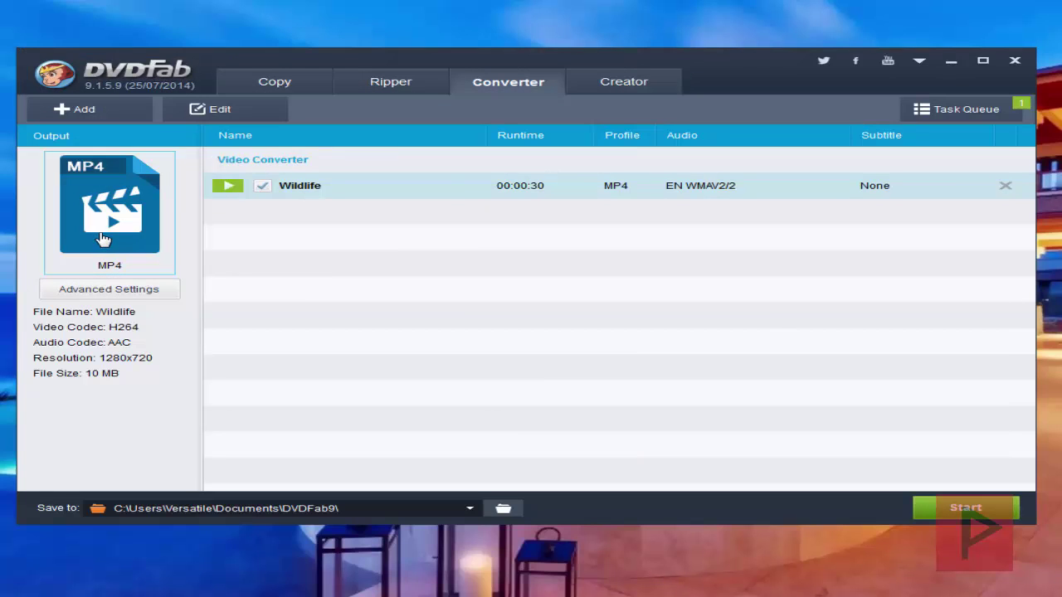
{"action": "left_click", "coordinate": [164, 254]}
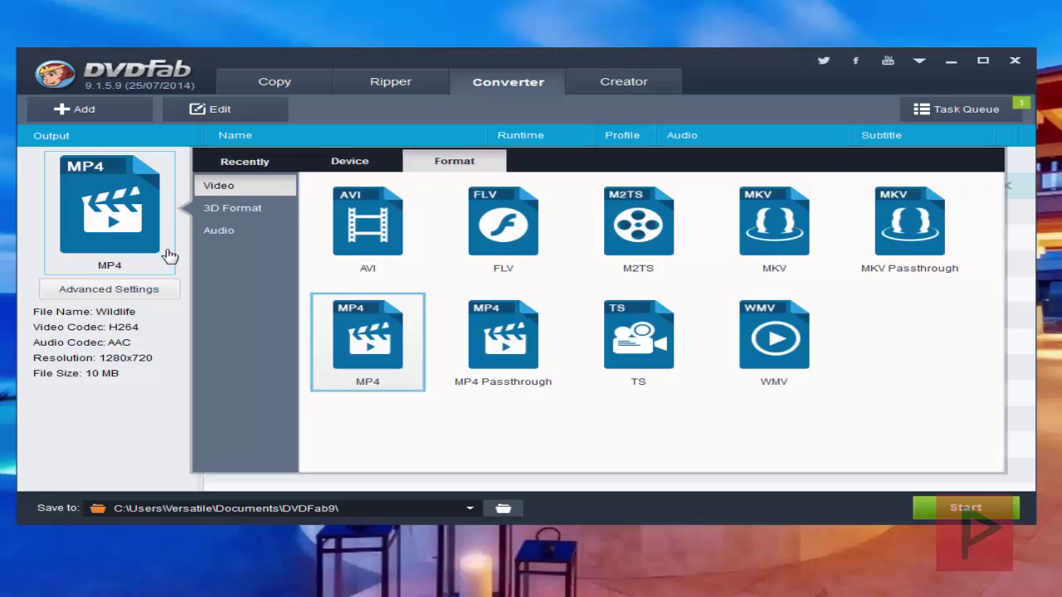
{"action": "left_click", "coordinate": [789, 243]}
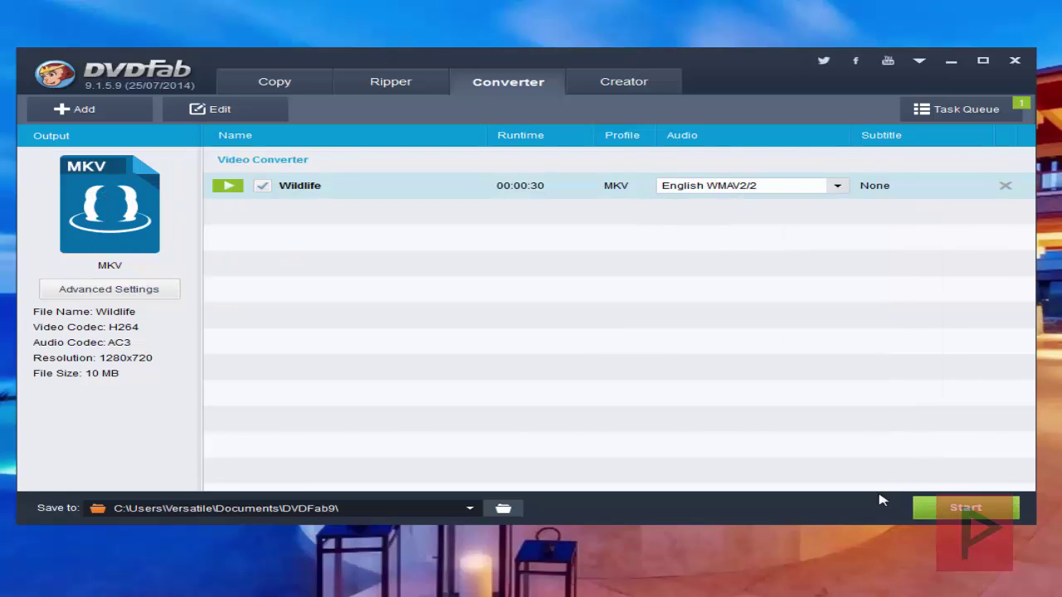
Step: Look over the Creator module, its source file browser and its output modes without loading a video
{"action": "left_click", "coordinate": [635, 84]}
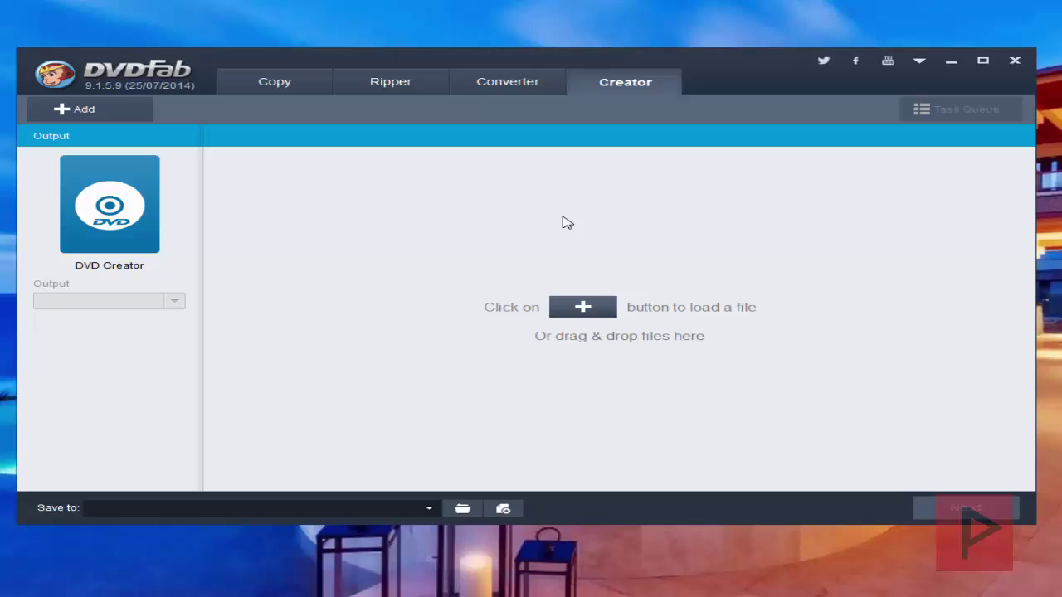
{"action": "left_click", "coordinate": [582, 307]}
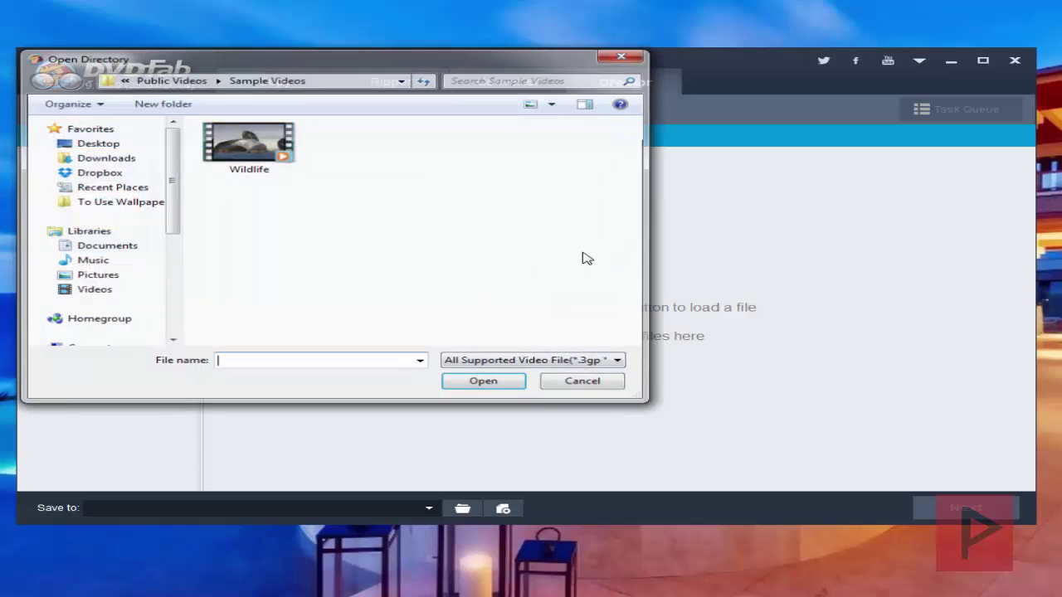
{"action": "left_click", "coordinate": [572, 383]}
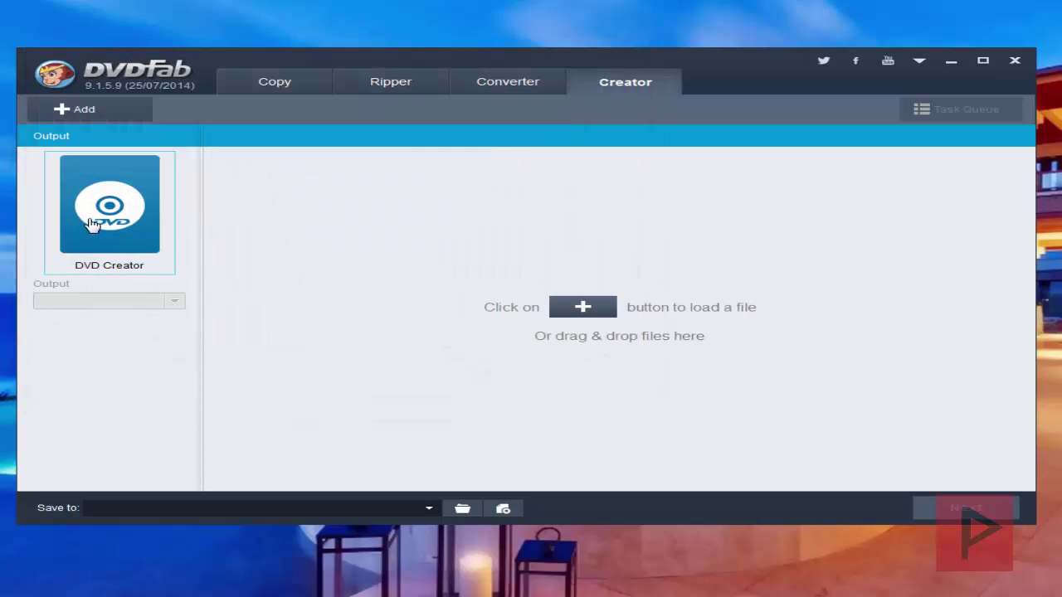
{"action": "left_click", "coordinate": [132, 230]}
{"action": "left_click", "coordinate": [307, 234]}
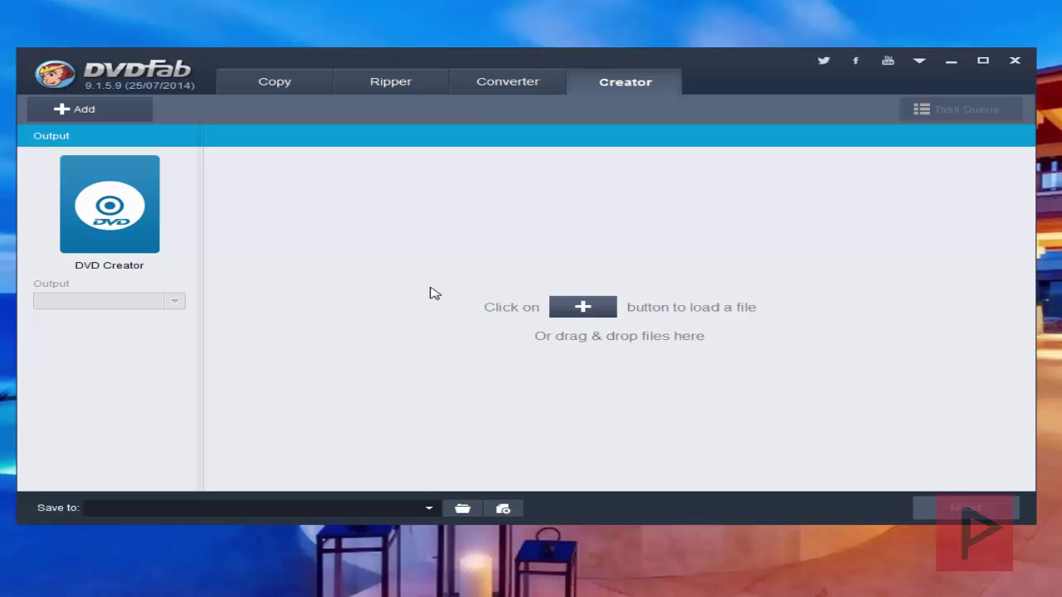
Step: Return to the Copy module, choose the Main Movie mode and review the output sizes, keeping BD25 1080p\i
{"action": "left_click", "coordinate": [288, 87]}
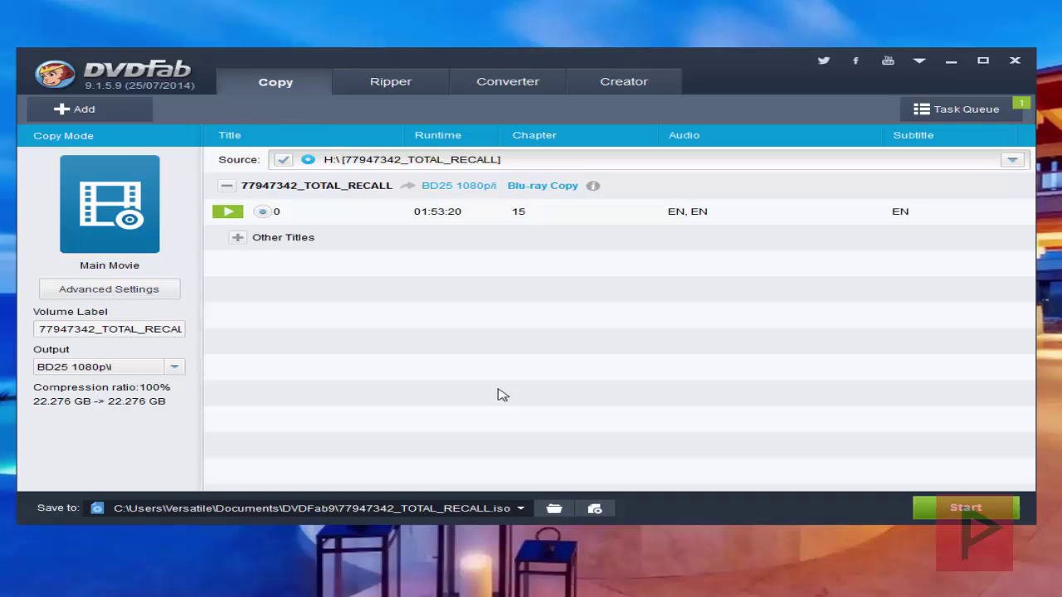
{"action": "left_click", "coordinate": [136, 247]}
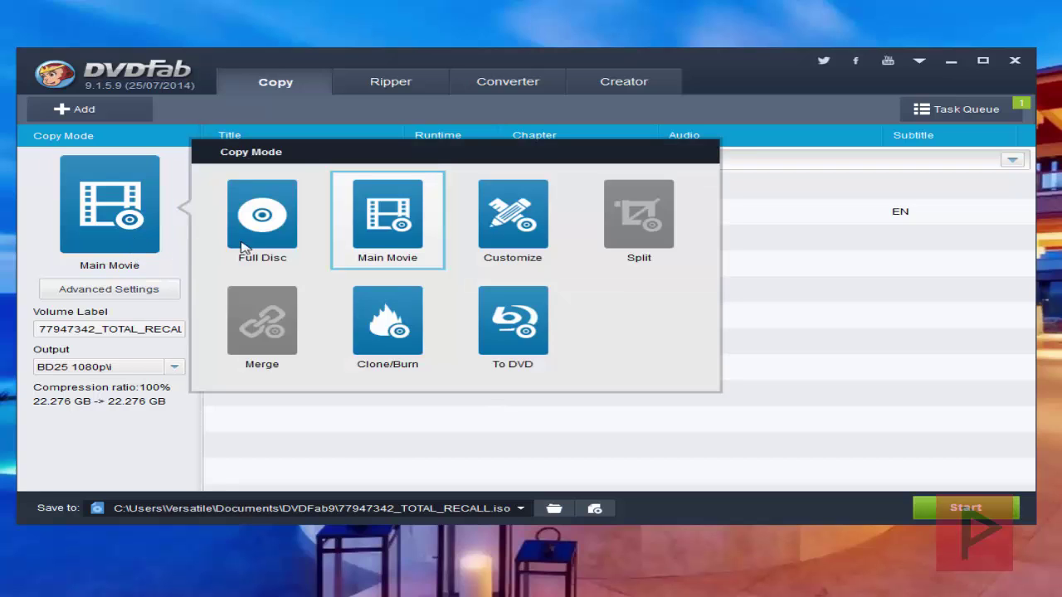
{"action": "left_click", "coordinate": [383, 243]}
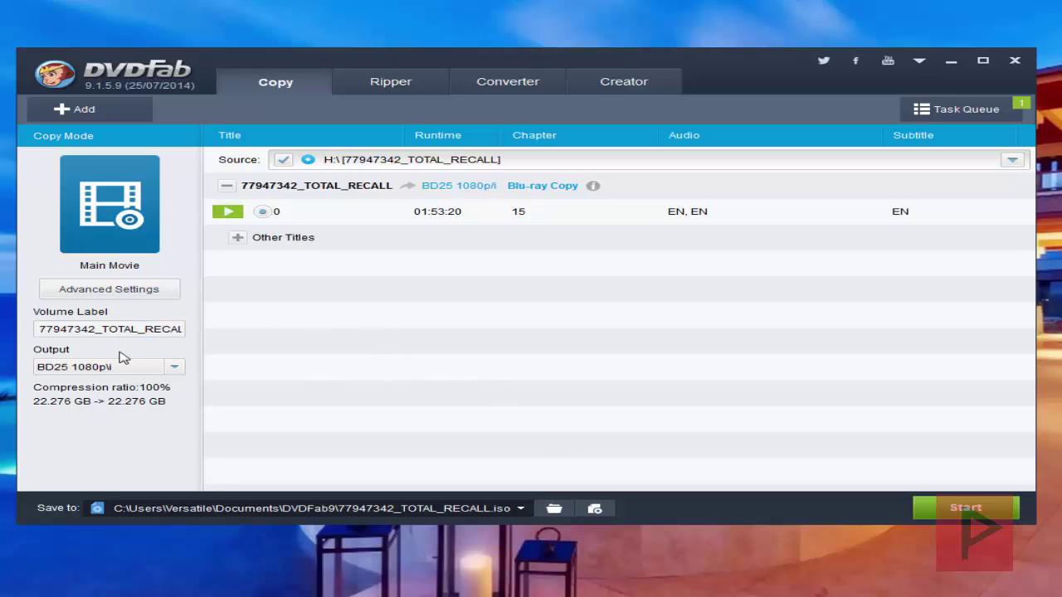
{"action": "left_click", "coordinate": [174, 368]}
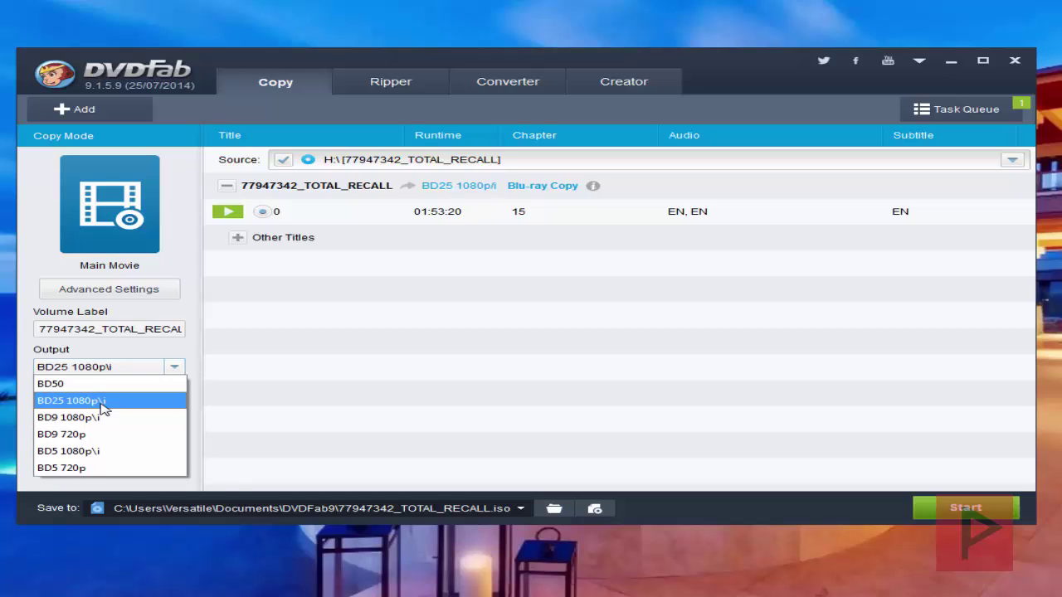
{"action": "left_click", "coordinate": [574, 420]}
Step: Try the DVDFab9 documents folder and the H: ASUS burner drive as save destinations for the movie copy
{"action": "left_click", "coordinate": [145, 508]}
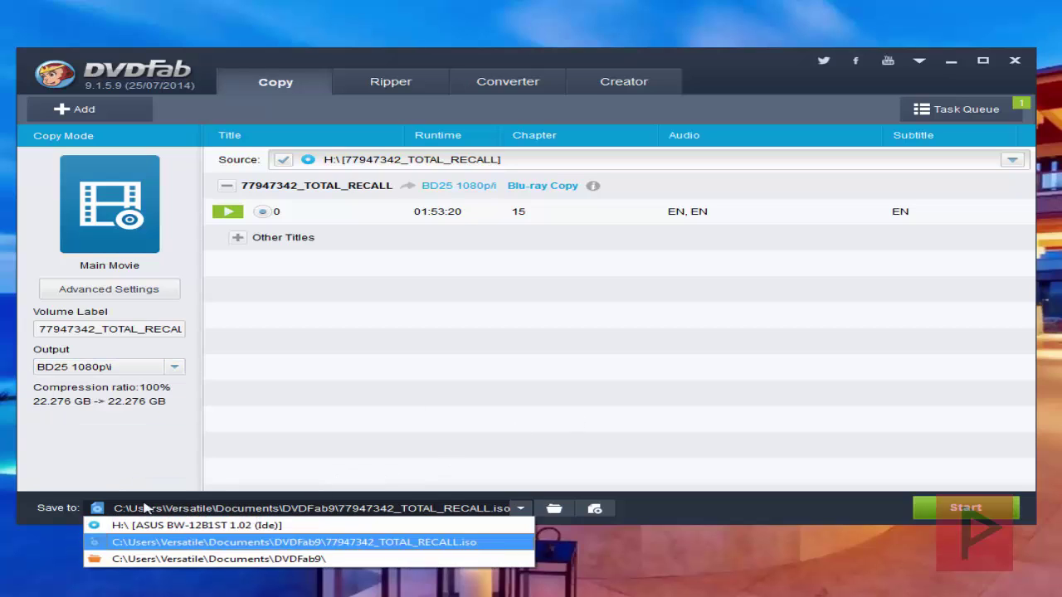
{"action": "left_click", "coordinate": [282, 560]}
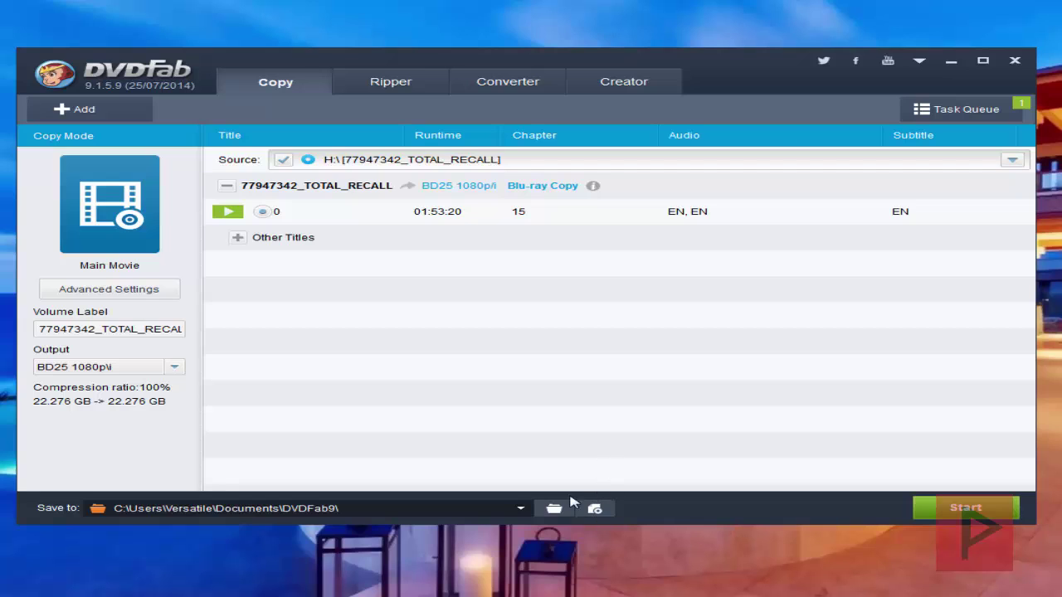
{"action": "left_click", "coordinate": [518, 510]}
{"action": "left_click", "coordinate": [381, 525]}
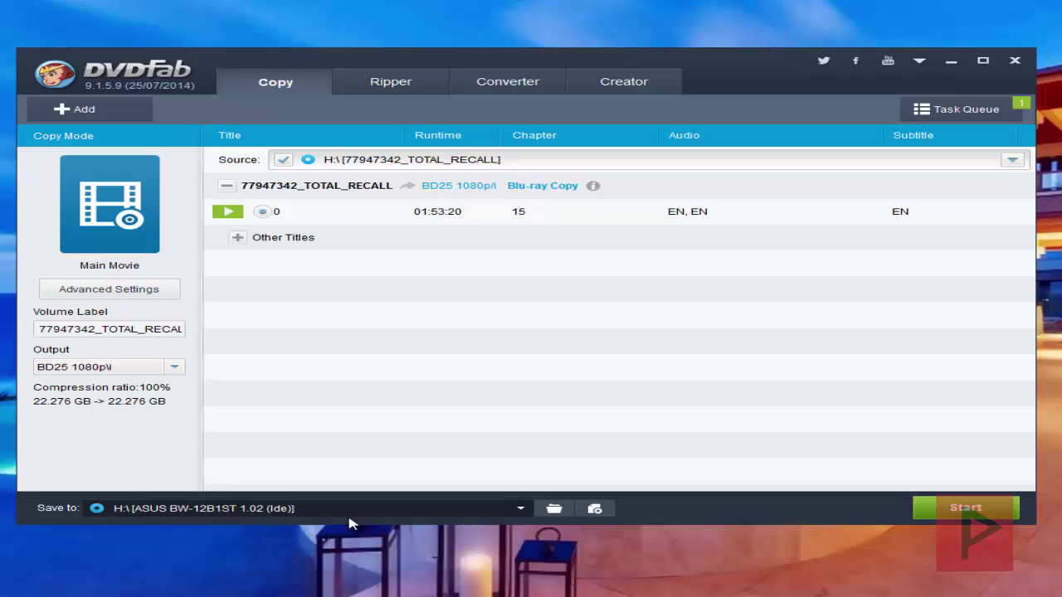
{"action": "left_click", "coordinate": [520, 509]}
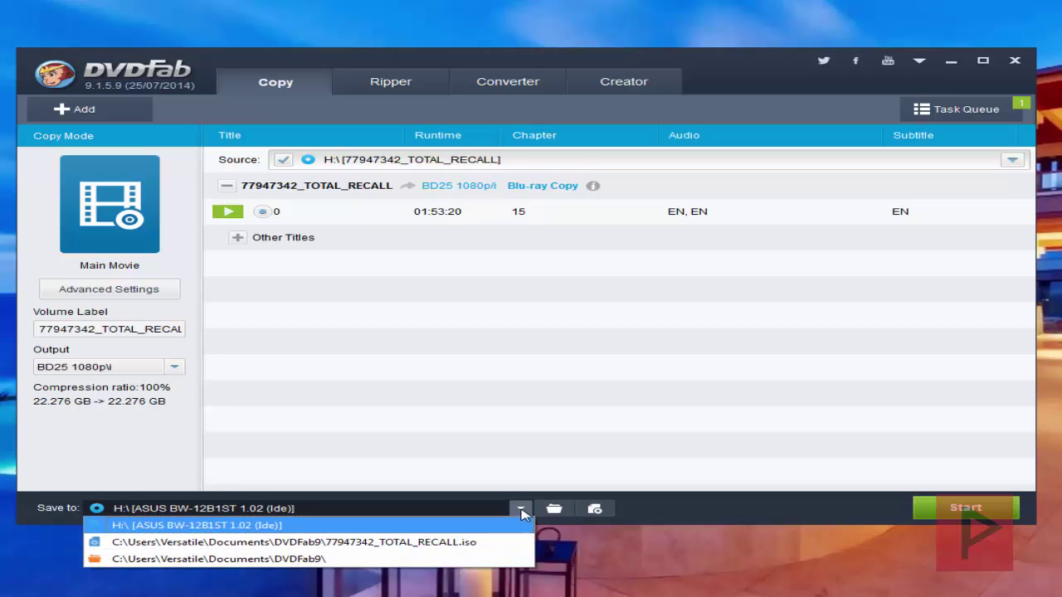
{"action": "left_click", "coordinate": [426, 563]}
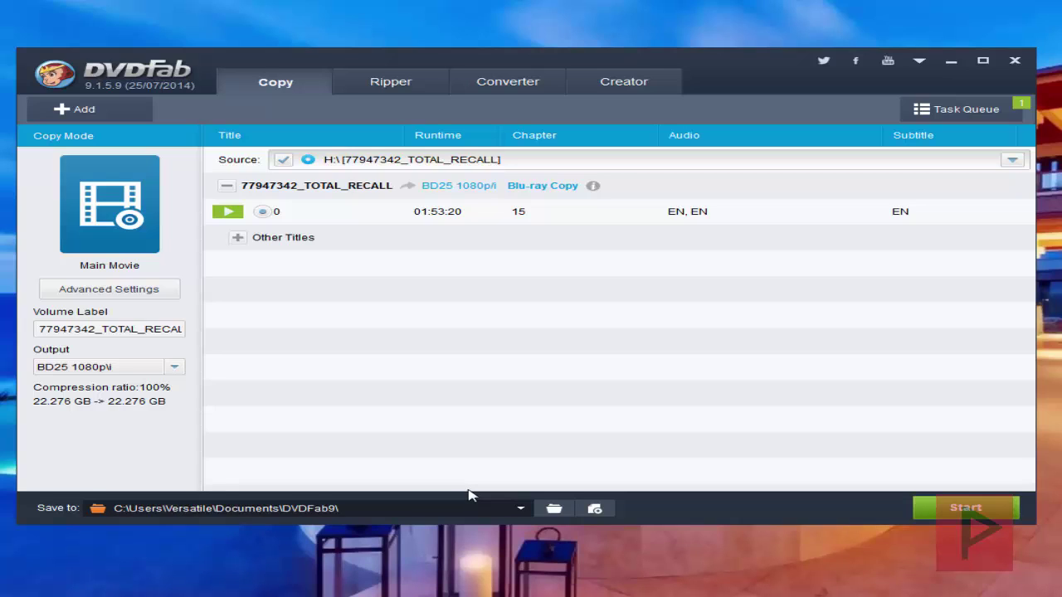
Step: Set the copy's destination to an ISO file named 77947342_TOTAL_RECALL in the DVDFab9 folder
{"action": "left_click", "coordinate": [595, 509]}
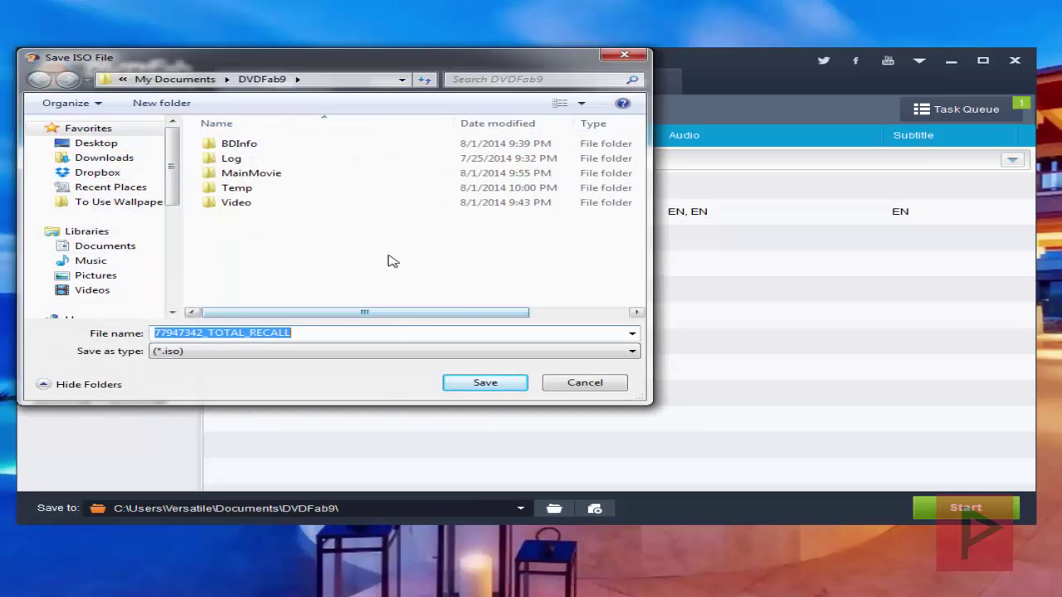
{"action": "left_click", "coordinate": [498, 383]}
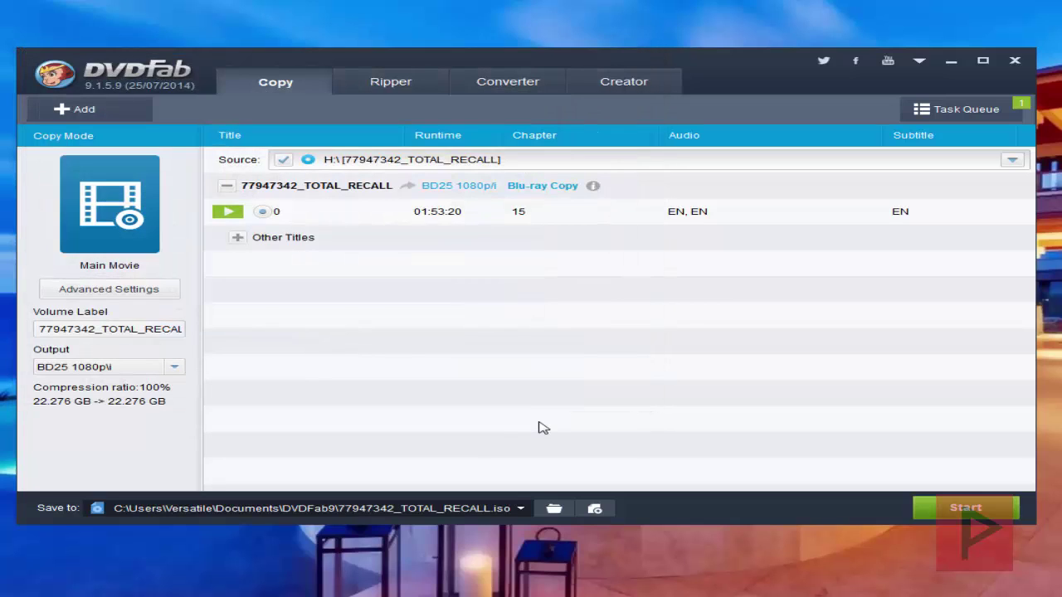
Step: Look at how to add a source image, filtering the file browser to iso file(*.iso) without loading anything
{"action": "left_click", "coordinate": [854, 211]}
{"action": "left_click", "coordinate": [89, 116]}
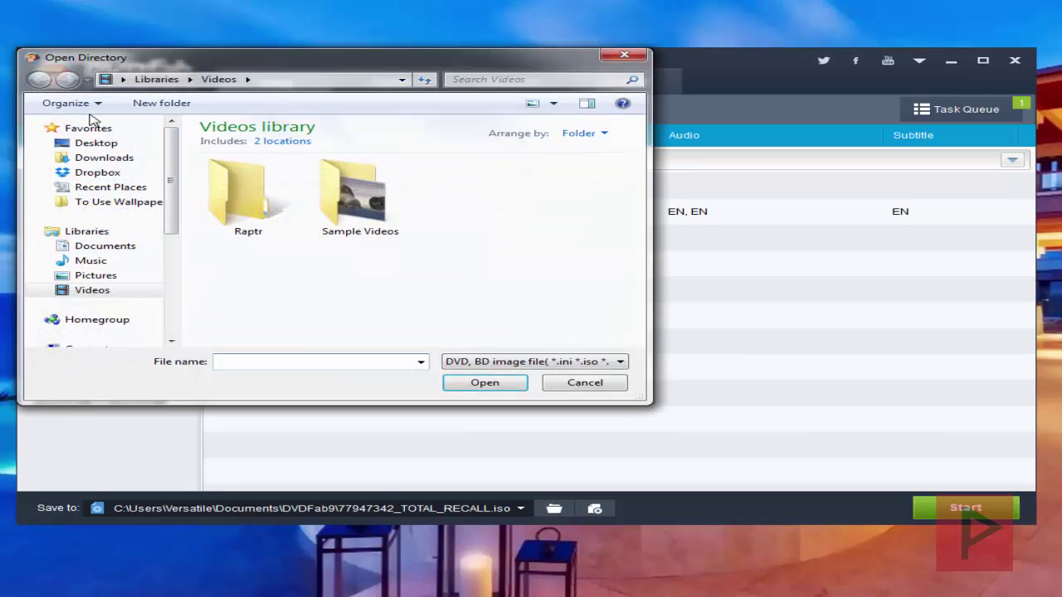
{"action": "left_click", "coordinate": [558, 362]}
{"action": "left_click", "coordinate": [535, 396]}
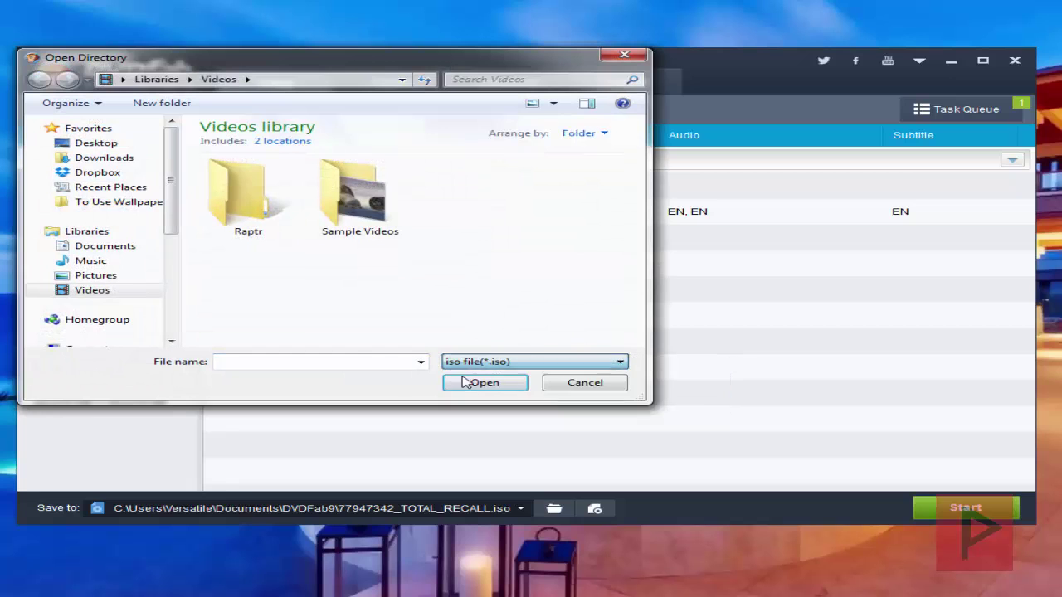
{"action": "left_click", "coordinate": [585, 384]}
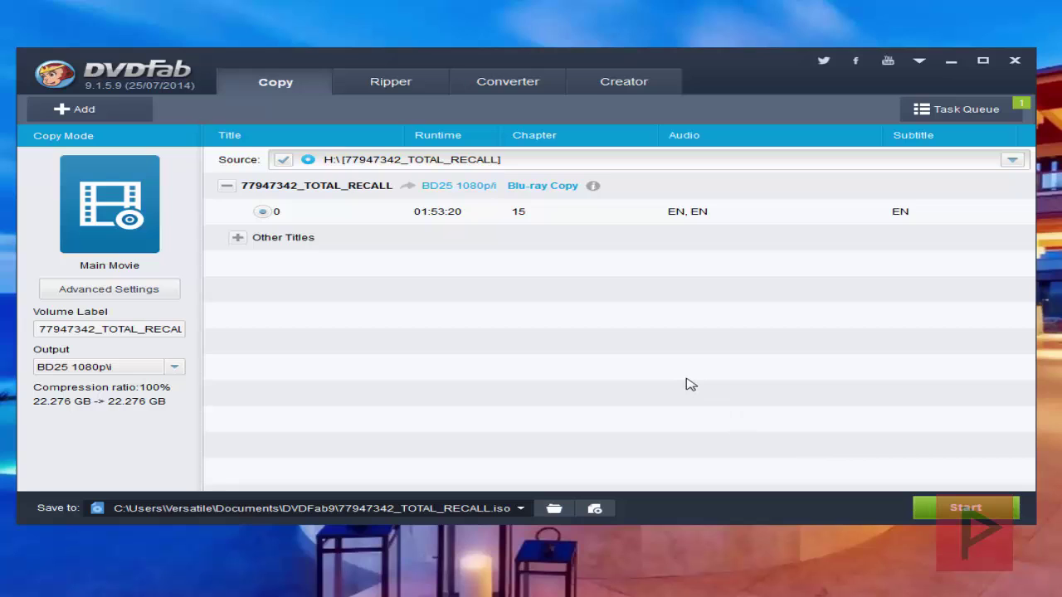
Step: Try to start the Main Movie copy with the ISO saved in the DVDFab9 documents folder, and return to the task setup
{"action": "left_click", "coordinate": [962, 507]}
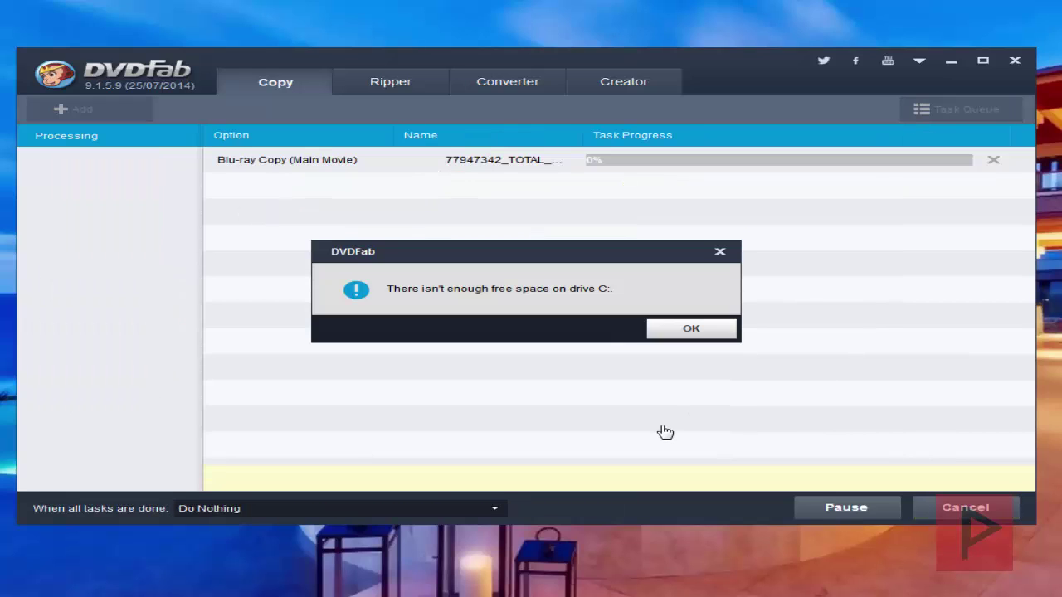
{"action": "left_click", "coordinate": [695, 336]}
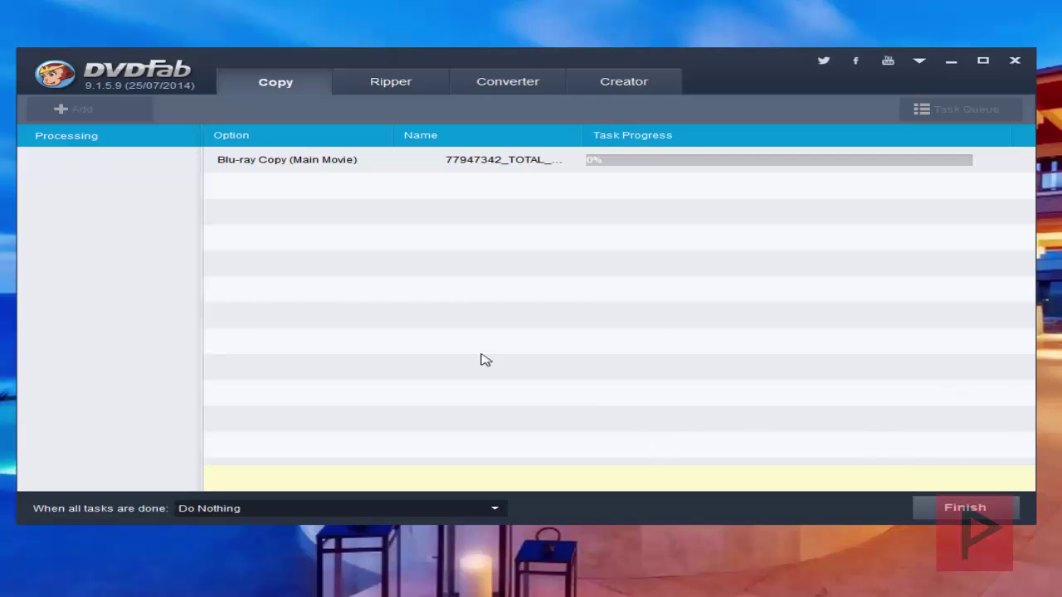
{"action": "left_click", "coordinate": [964, 507]}
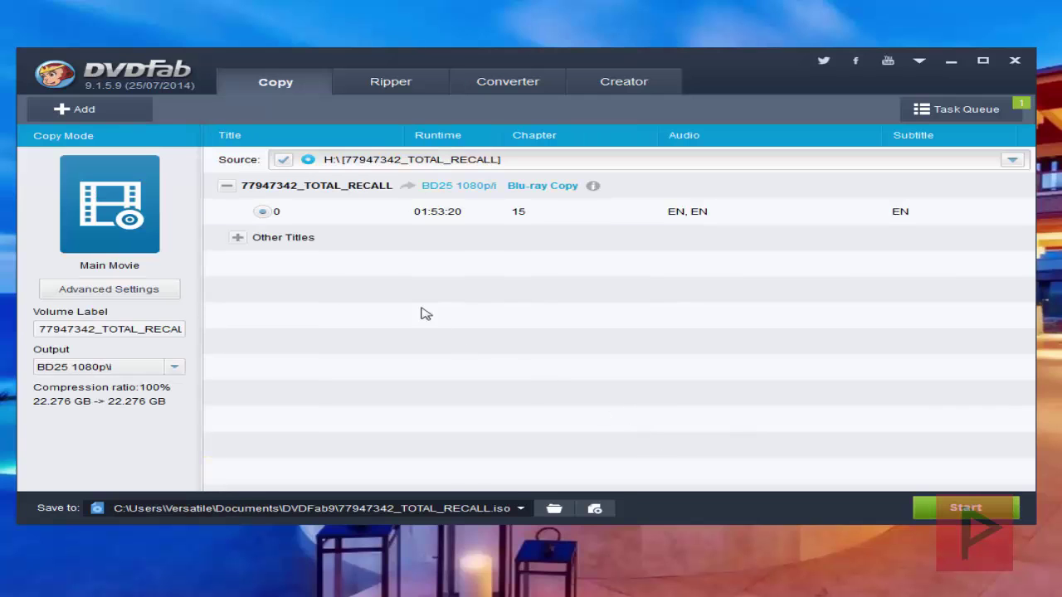
Step: Try the plain DVDFab9 documents folder as the save destination and look into its folder browser without selecting another
{"action": "left_click", "coordinate": [521, 508]}
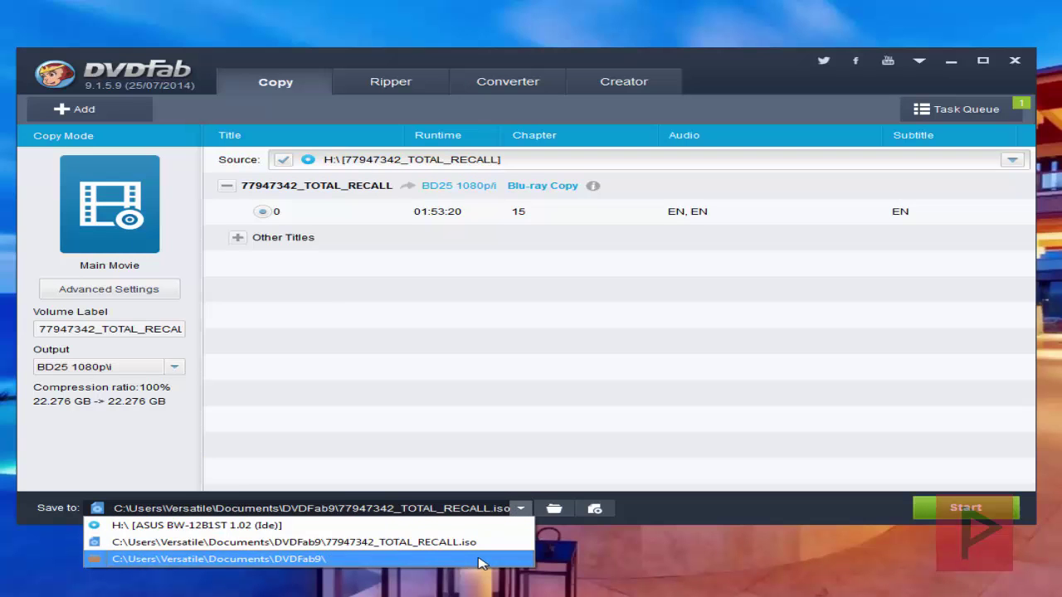
{"action": "left_click", "coordinate": [484, 559]}
{"action": "left_click", "coordinate": [520, 508]}
{"action": "left_click", "coordinate": [521, 509]}
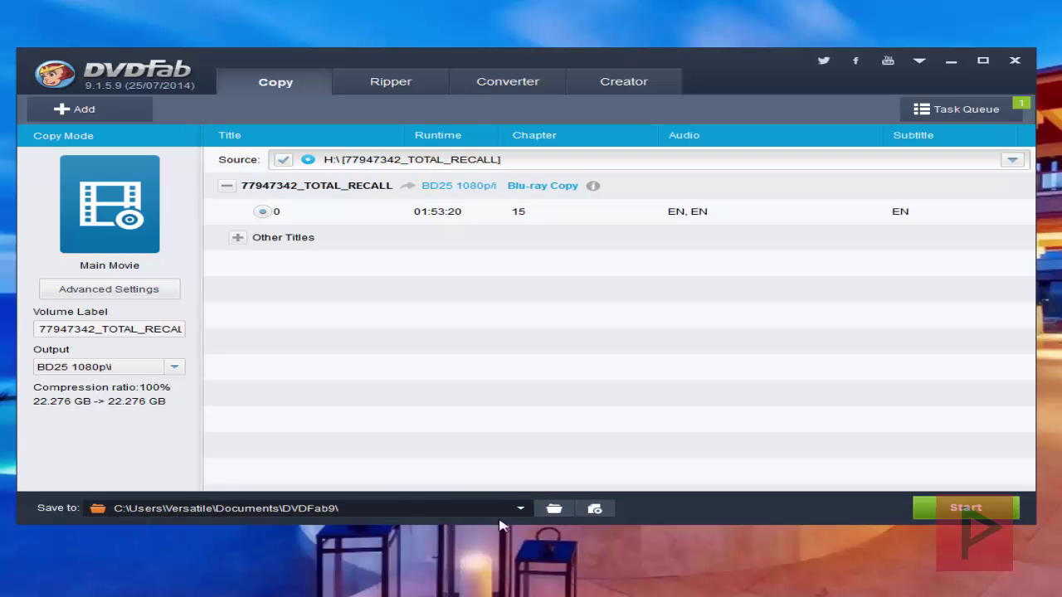
{"action": "left_click", "coordinate": [554, 508]}
{"action": "left_click", "coordinate": [576, 379]}
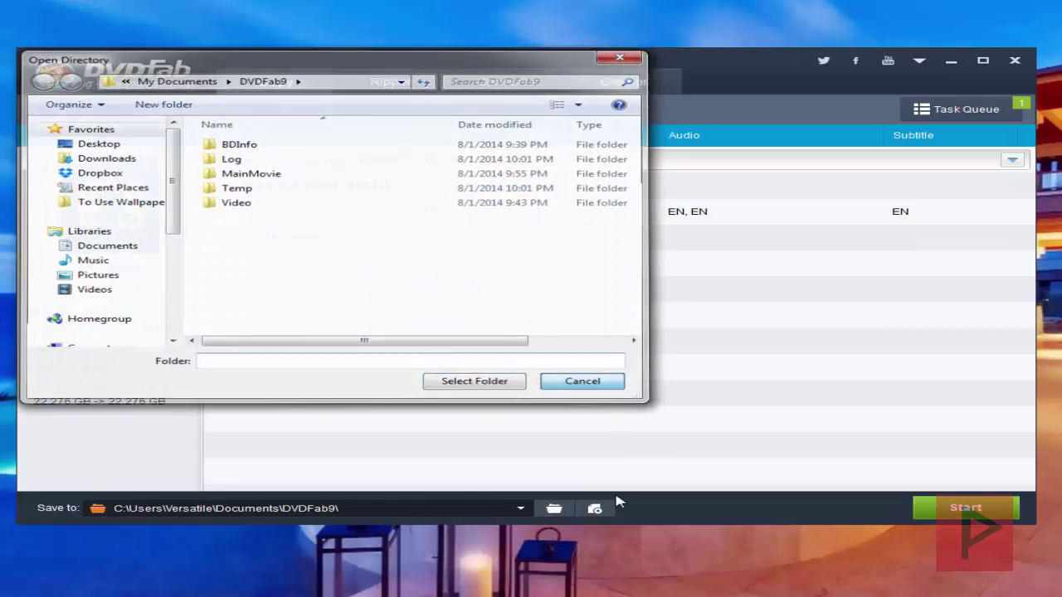
Step: Set the destination to the ISO file 77947342_TOTAL_RECALL in Blu Ray Copy Temp on the E: drive and start the copy
{"action": "left_click", "coordinate": [595, 509]}
{"action": "scroll", "coordinate": [166, 280], "scroll_direction": "down", "scroll_amount": 5}
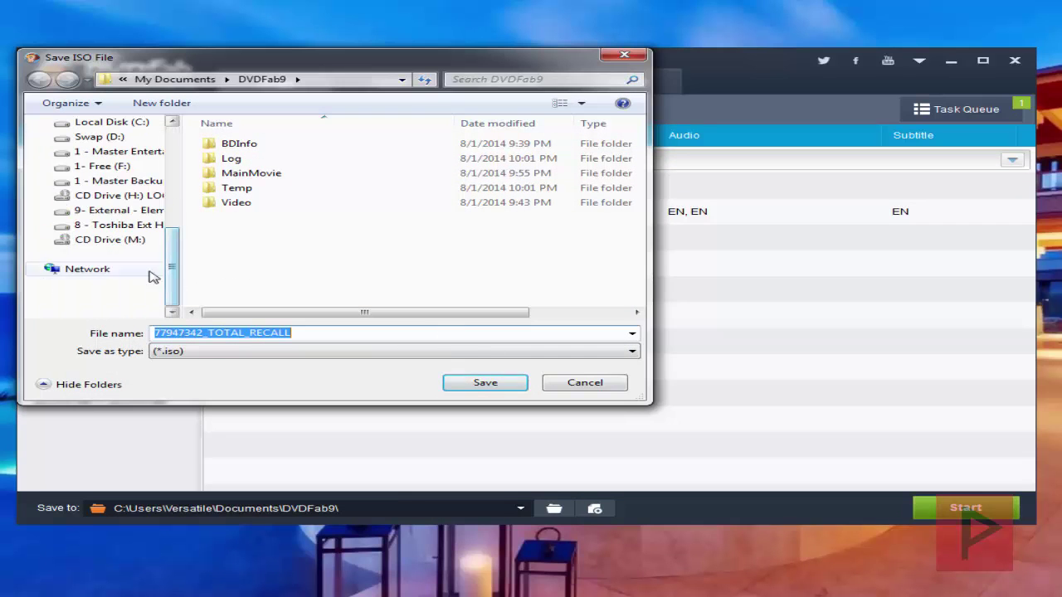
{"action": "left_click", "coordinate": [133, 151]}
{"action": "left_click", "coordinate": [323, 269]}
{"action": "scroll", "coordinate": [327, 279], "scroll_direction": "down", "scroll_amount": 1}
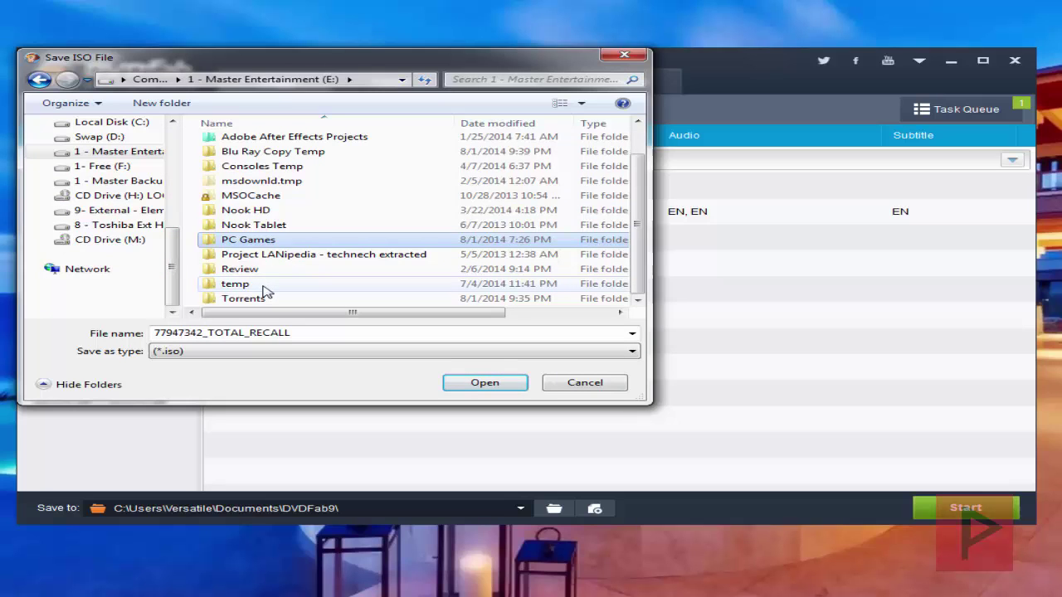
{"action": "double_click", "coordinate": [294, 157]}
{"action": "left_click", "coordinate": [498, 388]}
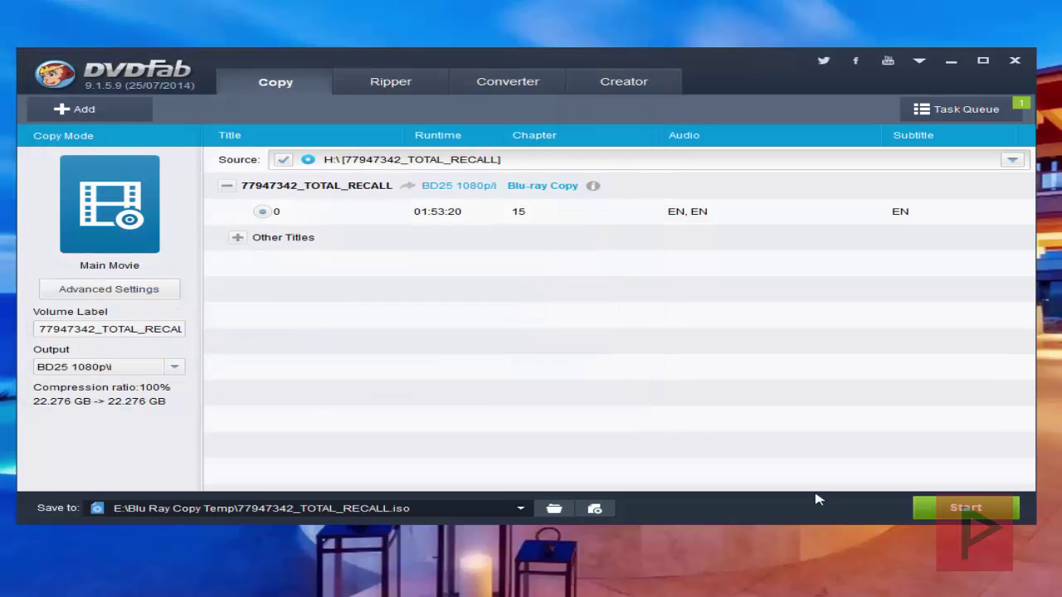
{"action": "left_click", "coordinate": [991, 516]}
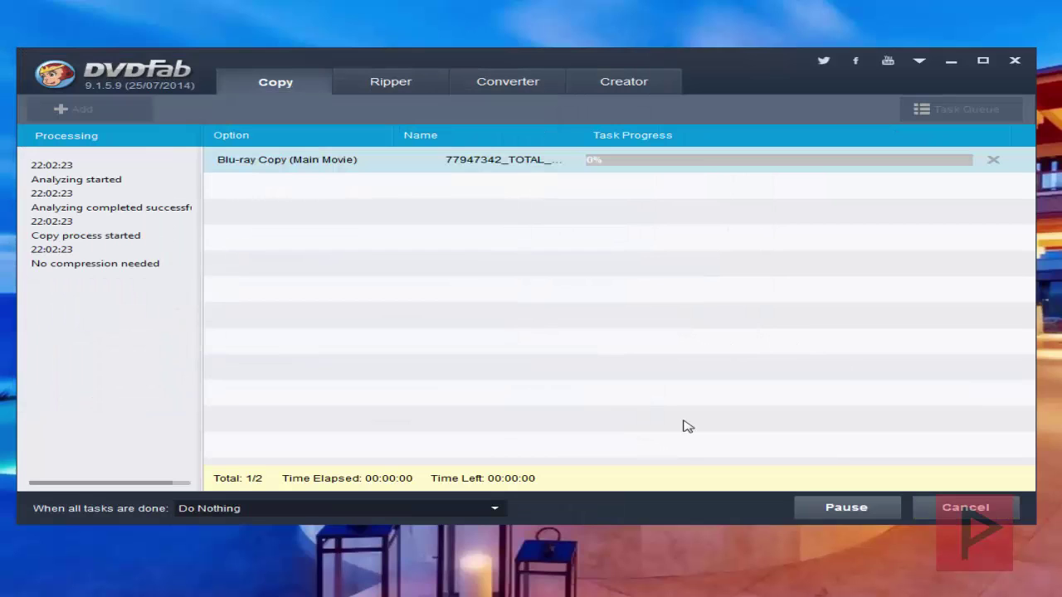